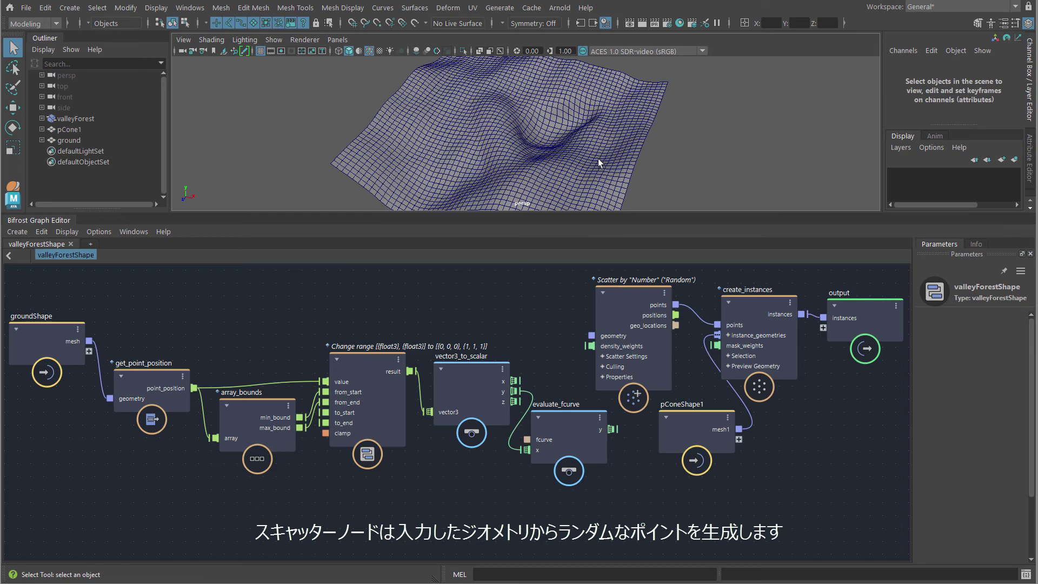
Orbit and zoom the viewport to inspect the ground terrain and the cone object.
click(598, 158)
mouse_move(605, 161)
alt+mouse_down()
mouse_move(691, 175)
mouse_move(653, 176)
alt+mouse_up()
click(653, 176)
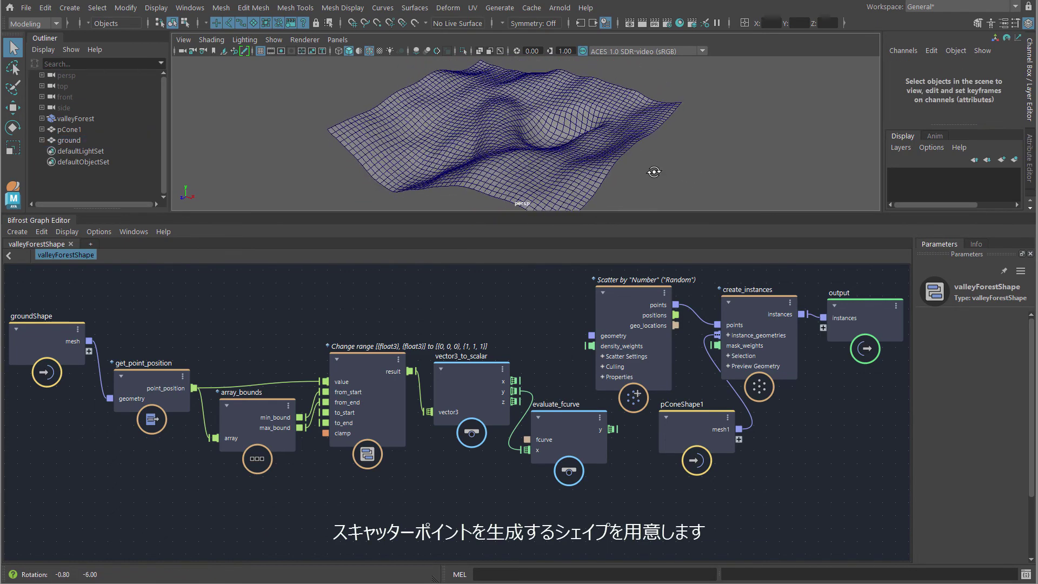
alt+right_drag(653, 172, 755, 158)
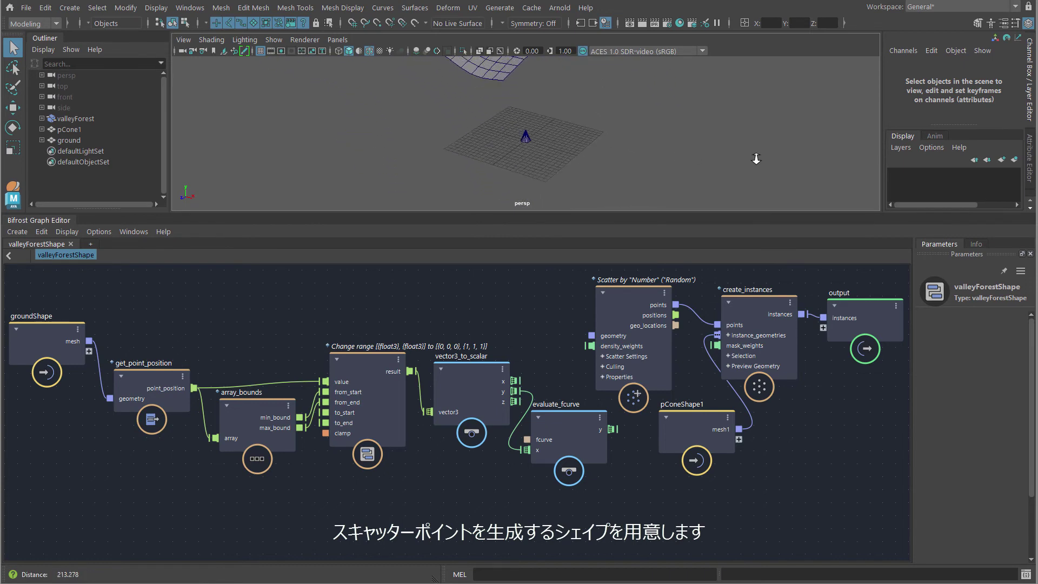
click(528, 145)
alt+right_drag(547, 176, 672, 179)
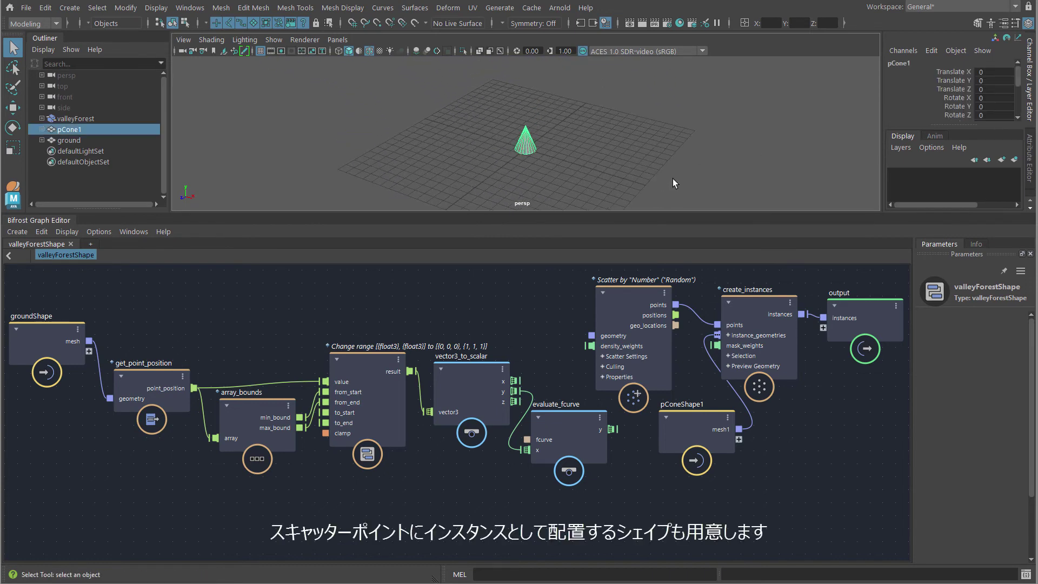
click(644, 176)
mouse_move(701, 167)
alt+middle_down()
mouse_move(501, 157)
mouse_move(544, 183)
alt+middle_up()
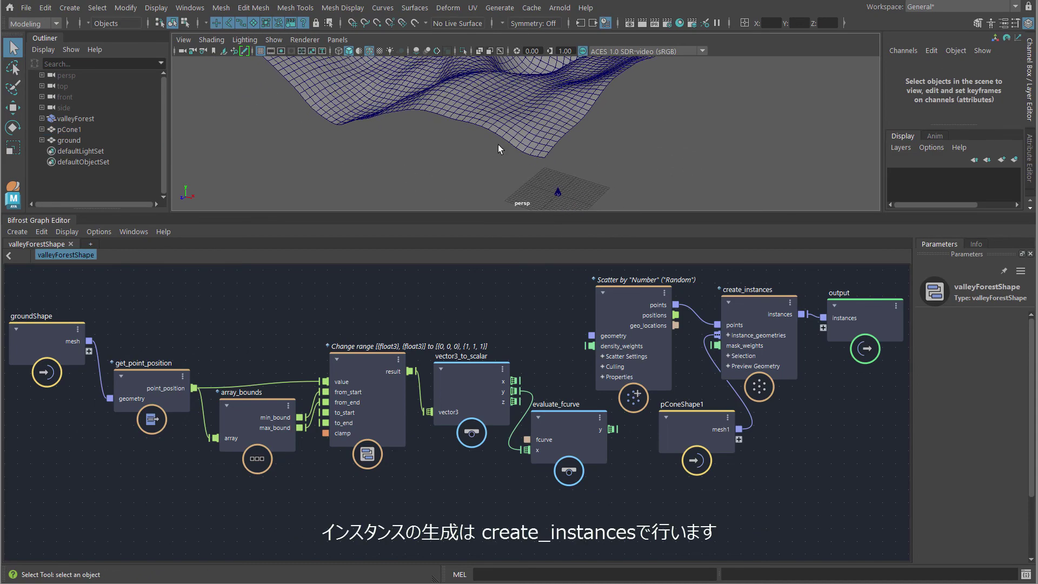
alt+drag(544, 183, 533, 173)
click(532, 173)
click(578, 192)
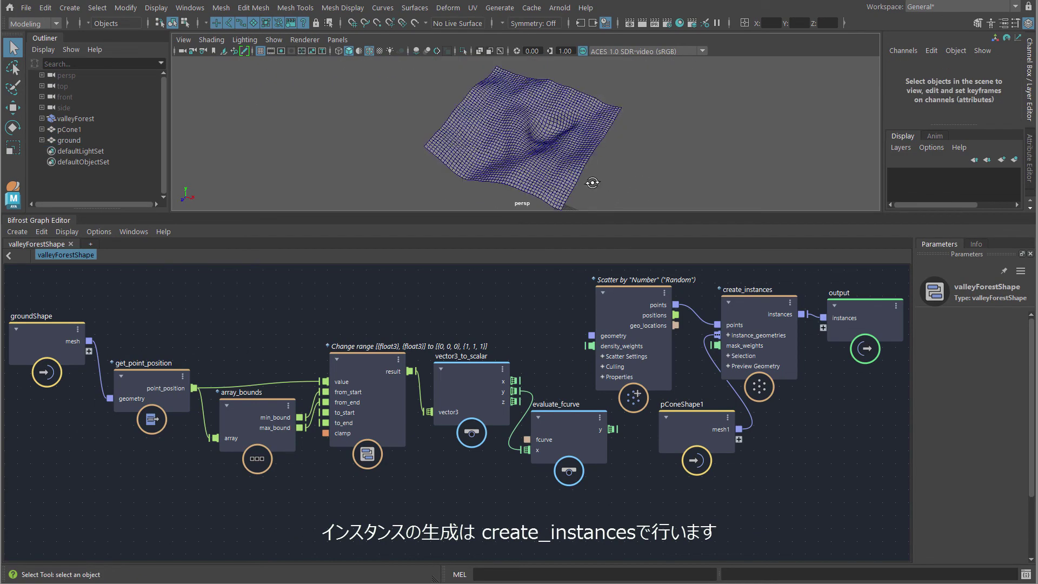
alt+right_drag(578, 191, 773, 186)
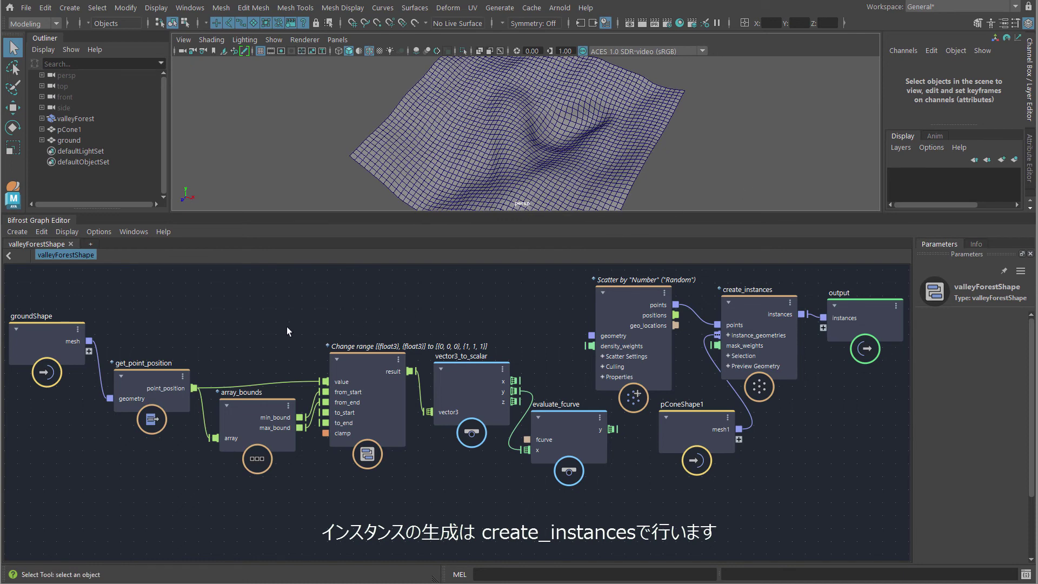
Connect groundShape's mesh to the Scatter geometry input and view the scattered cones.
drag(632, 292, 635, 287)
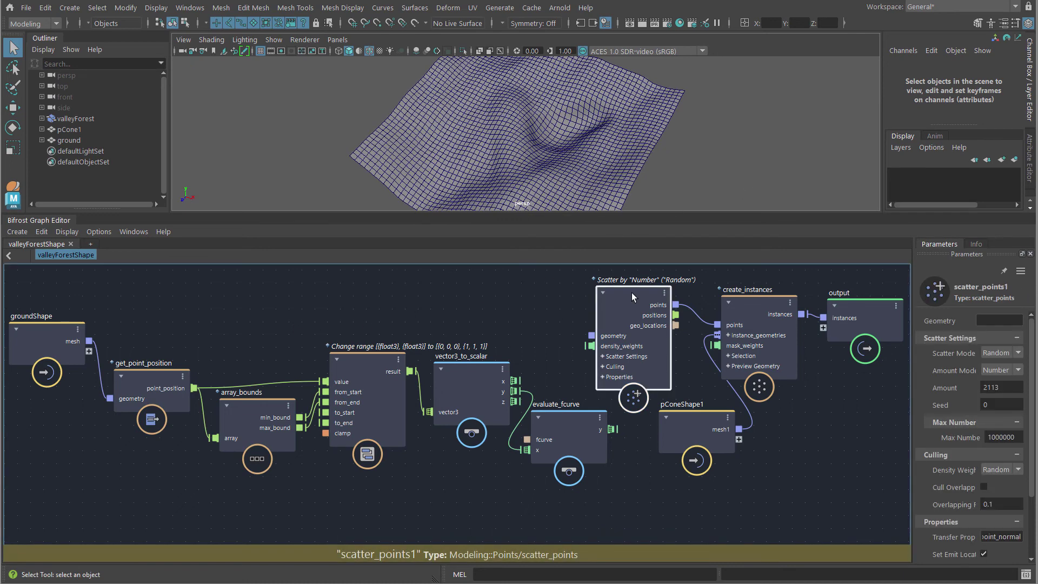
scroll(634, 292, up, 2)
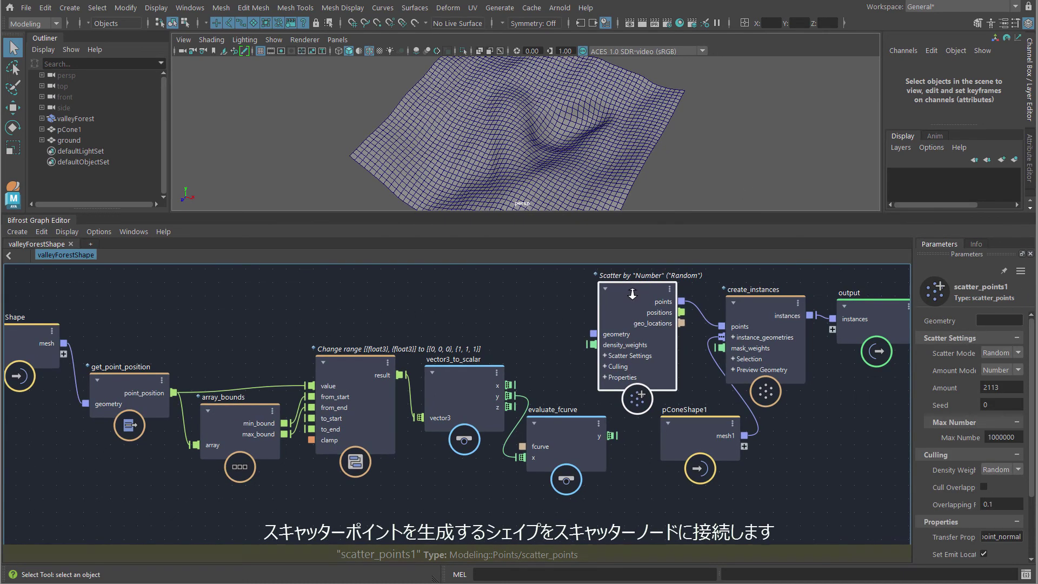
middle_drag(633, 297, 663, 292)
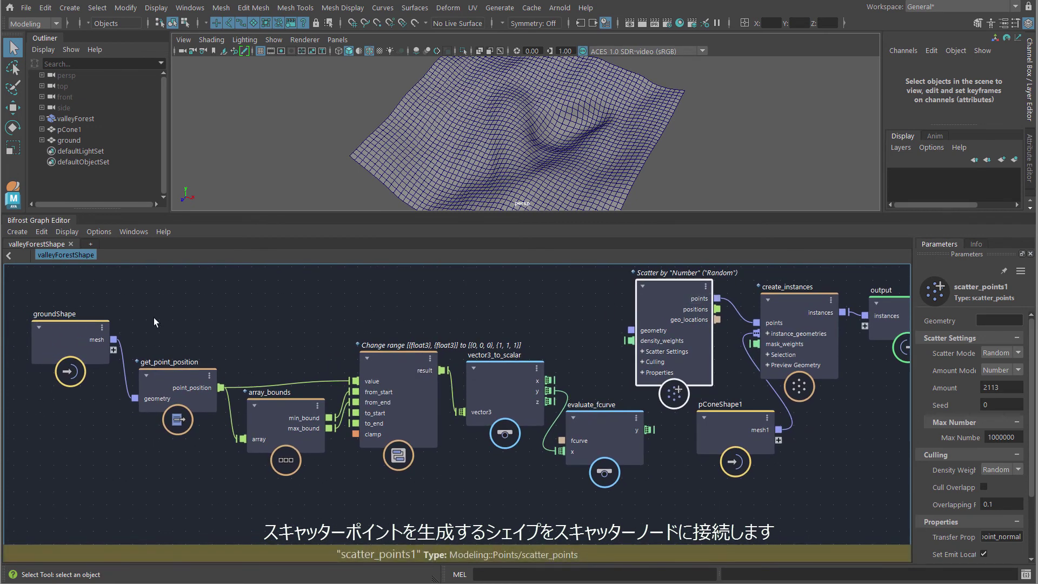
mouse_move(116, 338)
mouse_down()
mouse_move(387, 298)
mouse_move(569, 309)
mouse_move(628, 329)
mouse_up()
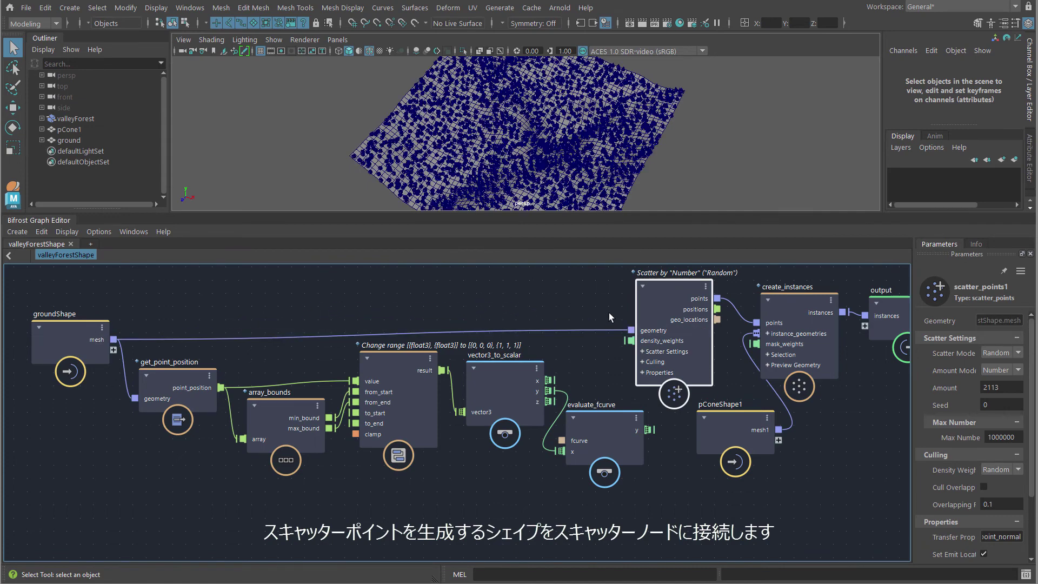
mouse_move(539, 174)
alt+mouse_down()
mouse_move(606, 169)
mouse_move(550, 175)
alt+mouse_up()
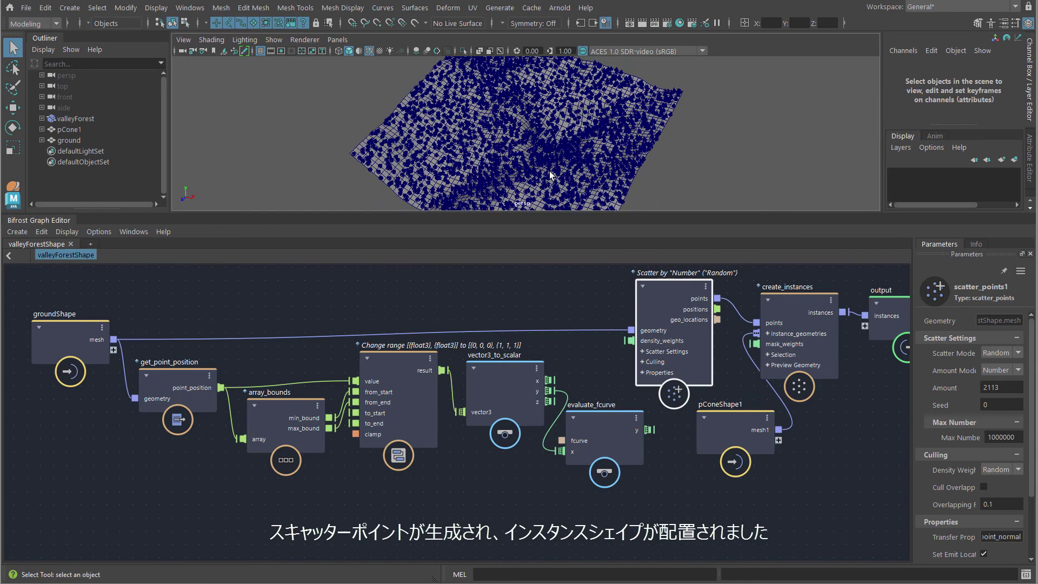
alt+right_drag(623, 201, 697, 183)
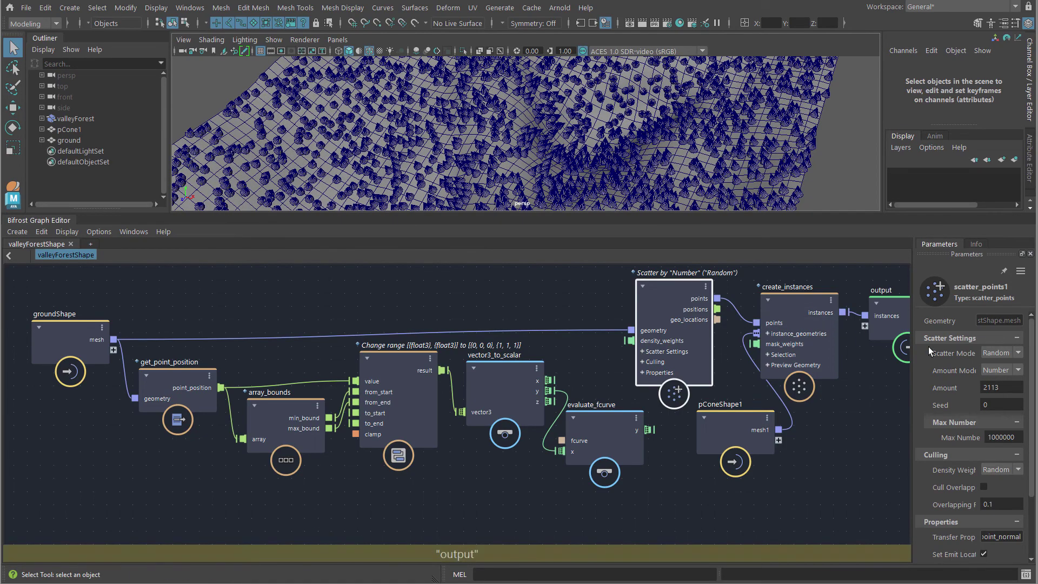
Change Scatter Mode from Random to BlueNoise and compare the cone spacing.
click(1008, 354)
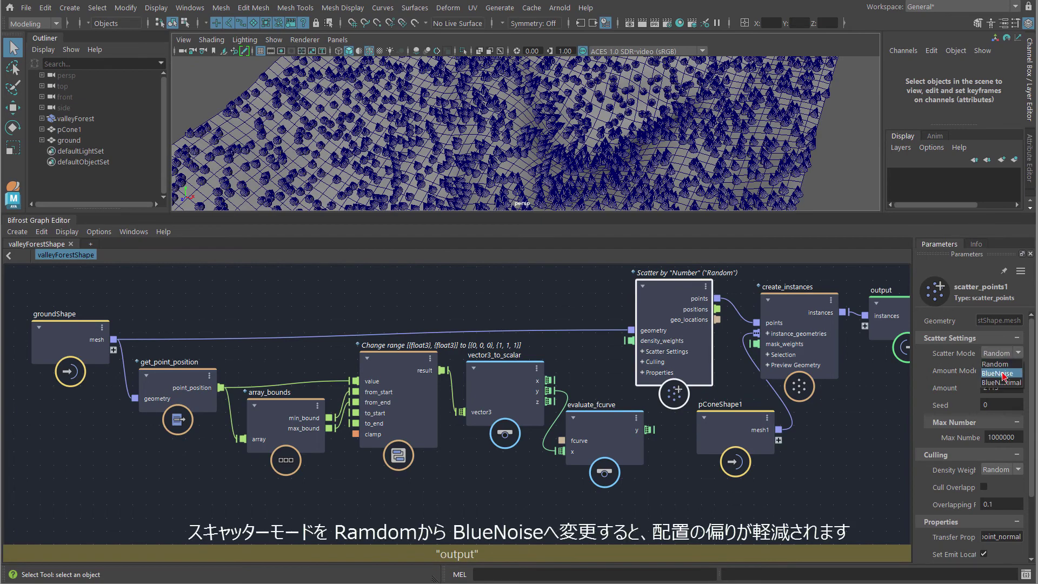
click(1000, 372)
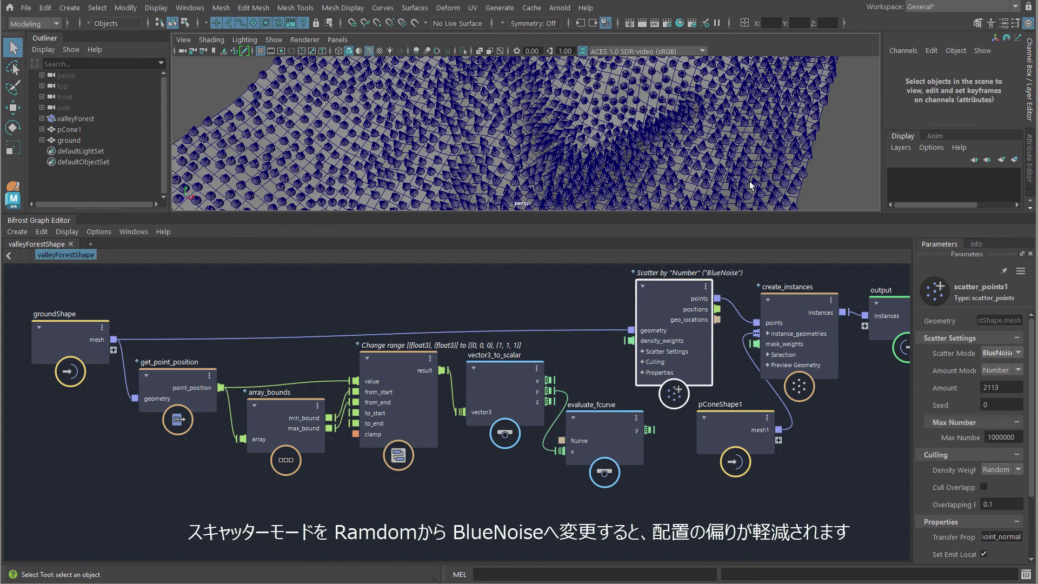
mouse_move(750, 185)
alt+mouse_down()
mouse_move(715, 153)
mouse_move(661, 151)
mouse_move(686, 176)
alt+mouse_up()
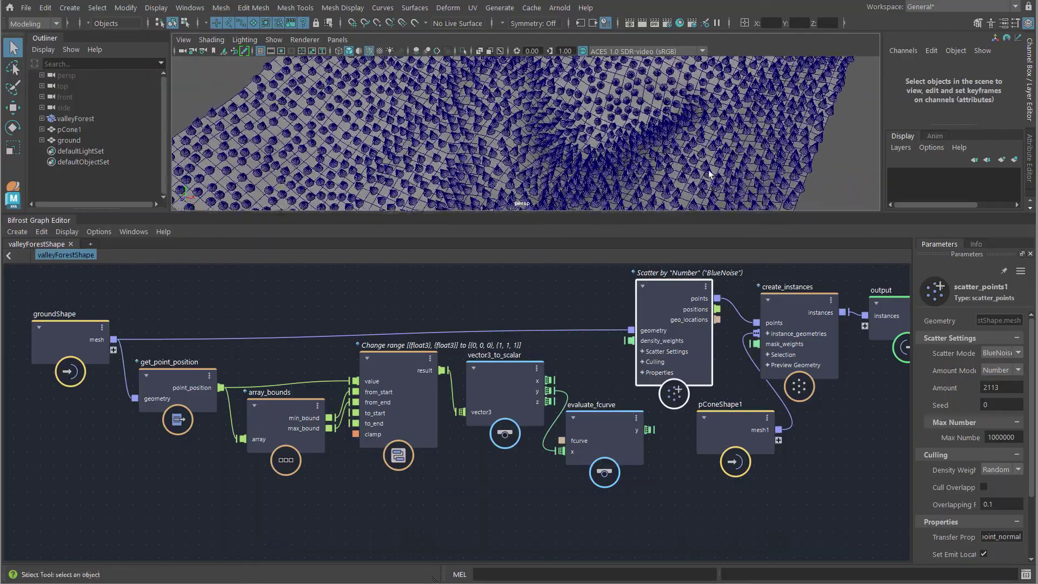
Frame the scattered terrain and pan the graph to the height-chain nodes.
key(f)
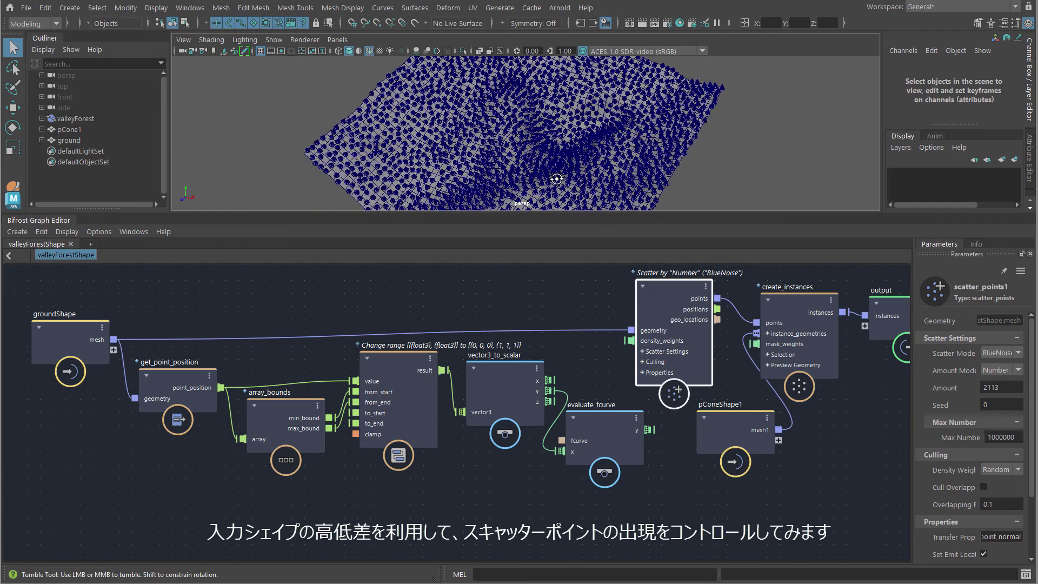
alt+drag(556, 179, 560, 190)
click(536, 305)
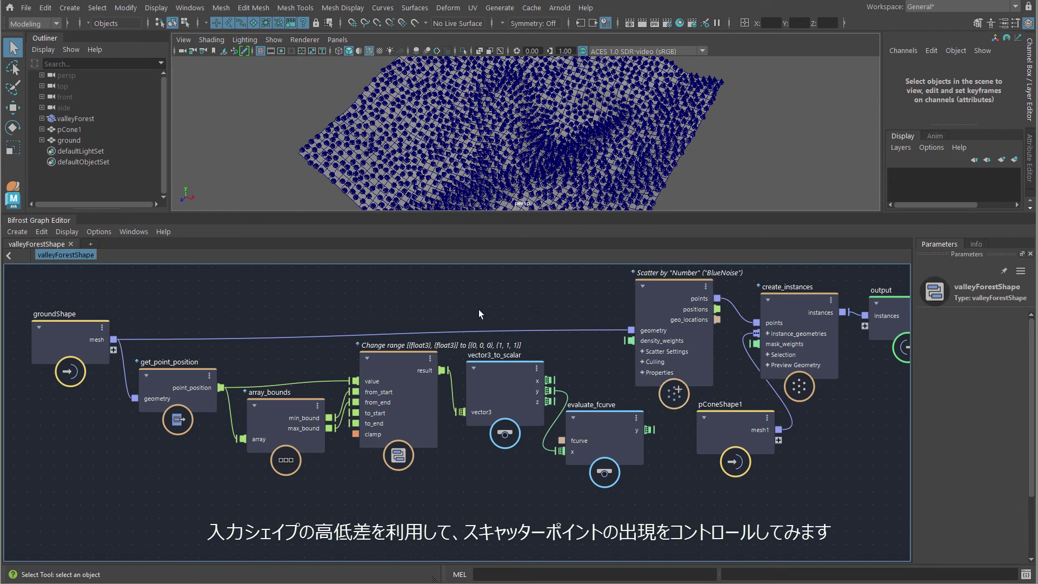
middle_drag(472, 309, 500, 310)
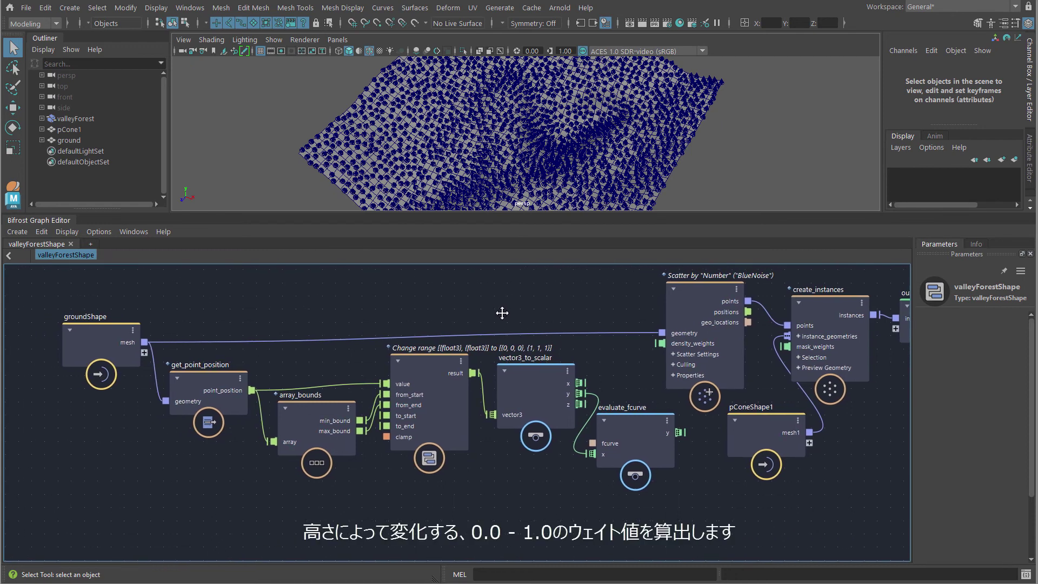
scroll(507, 314, up, 1)
scroll(507, 313, up, 2)
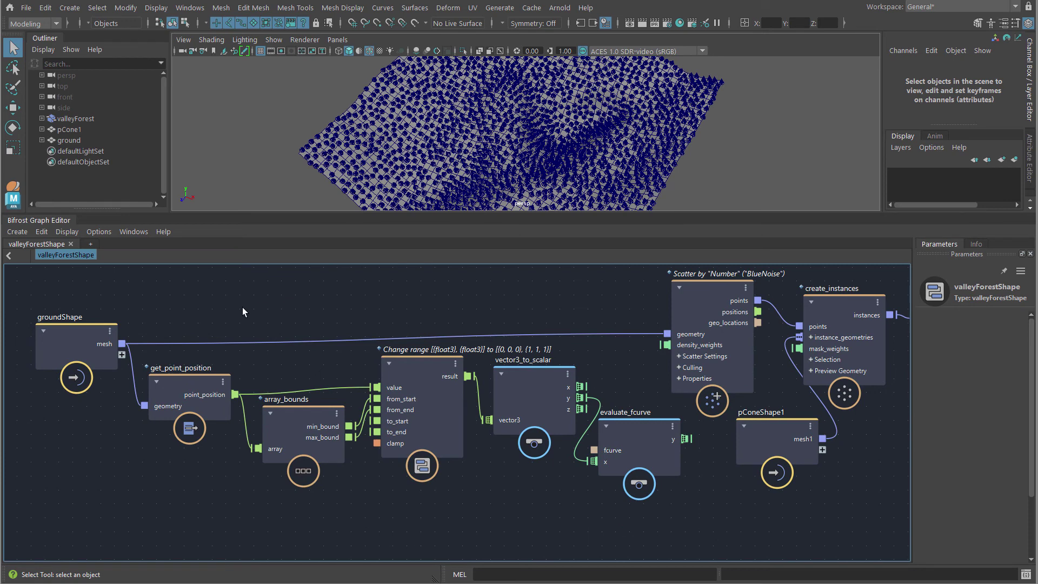
Inspect the get_point_position, array_bounds, Change range and vector3_to_scalar nodes.
click(195, 383)
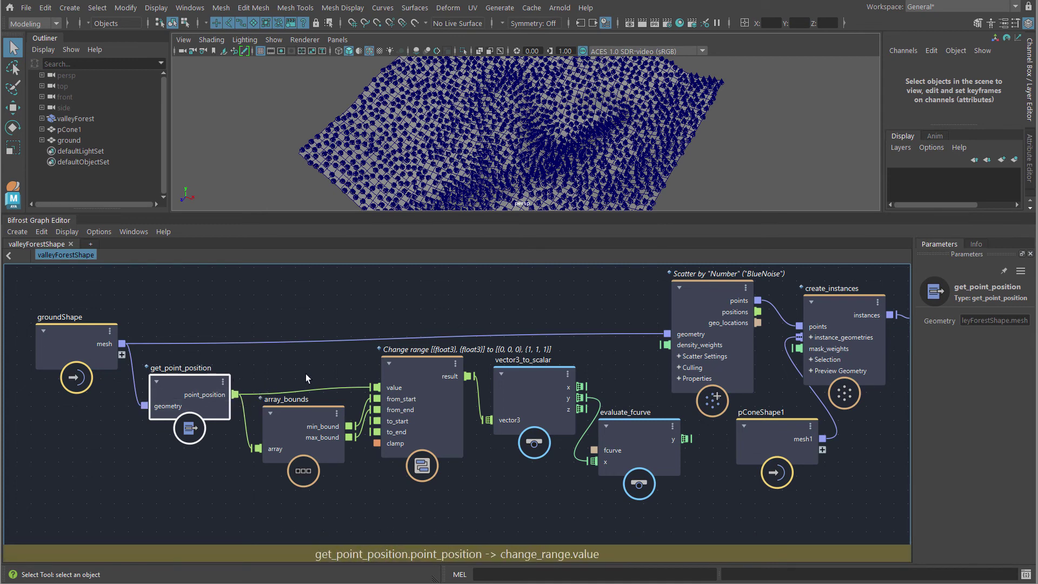
click(326, 412)
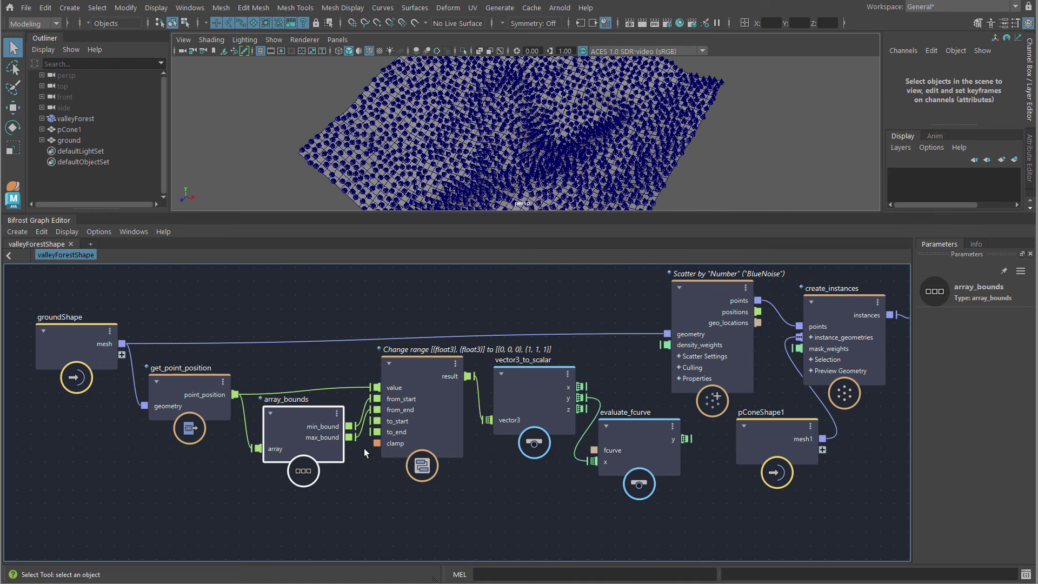
click(427, 365)
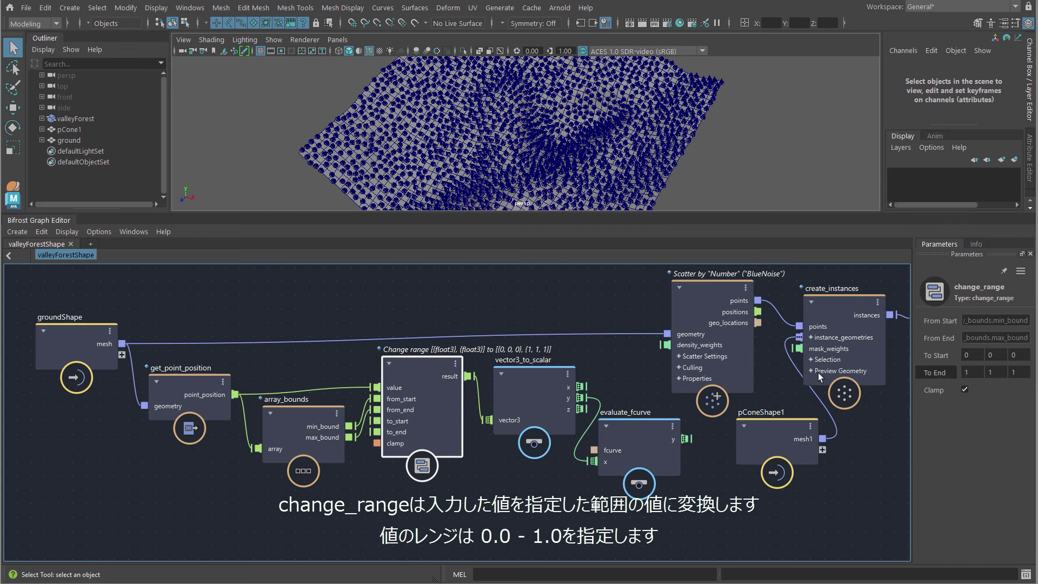
click(477, 365)
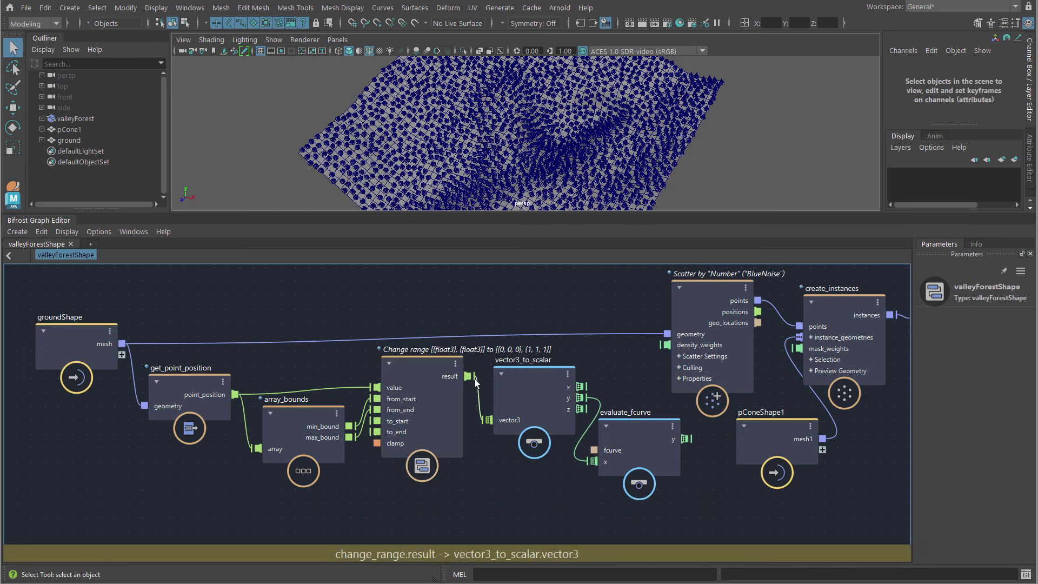
click(543, 371)
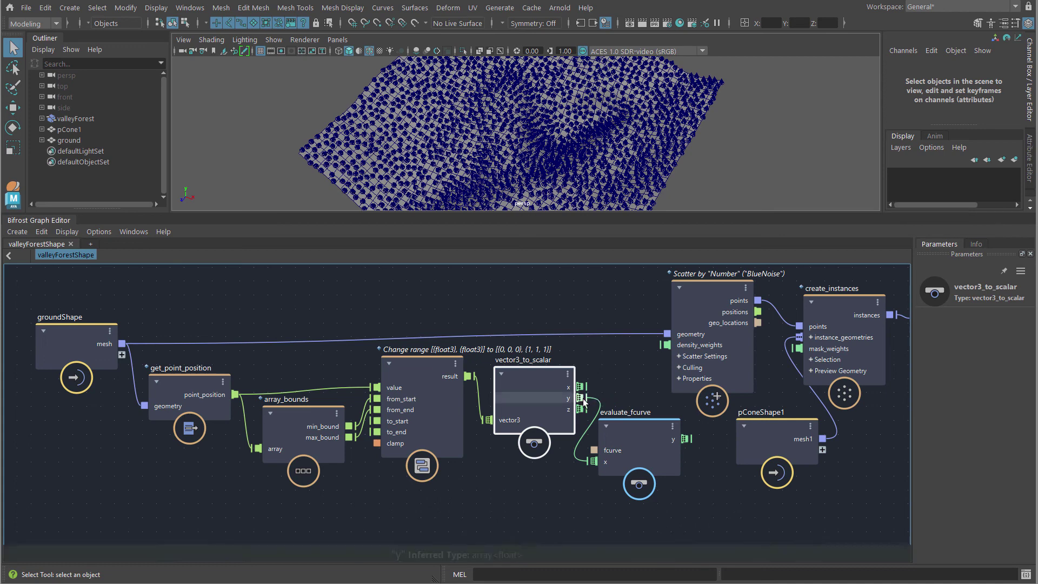
Wire vector3_to_scalar's y output into the Scatter density_weights and inspect the thinned terrain.
mouse_move(583, 401)
mouse_down()
mouse_move(632, 379)
mouse_move(663, 343)
mouse_up()
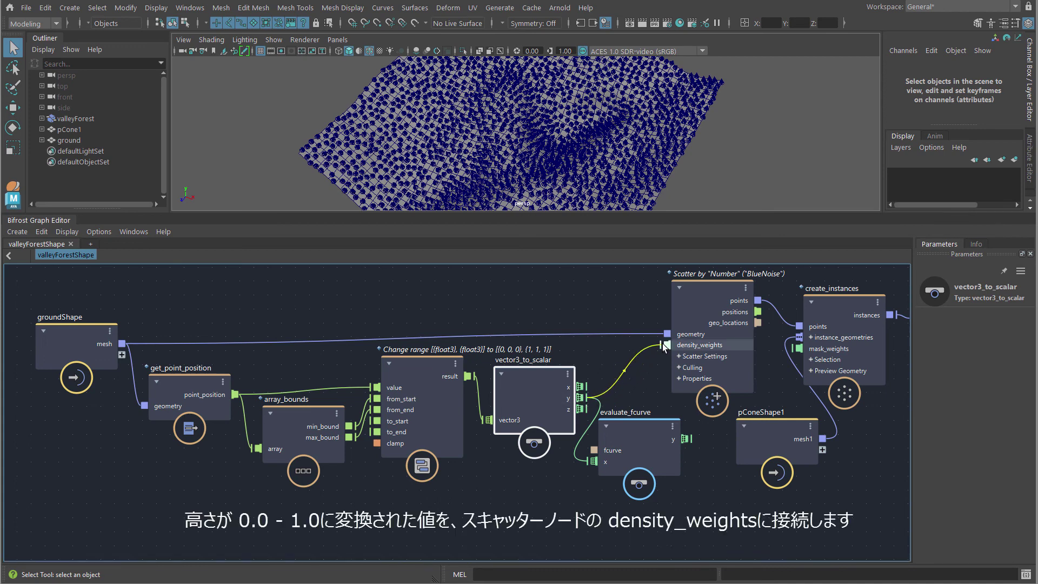
drag(662, 343, 663, 343)
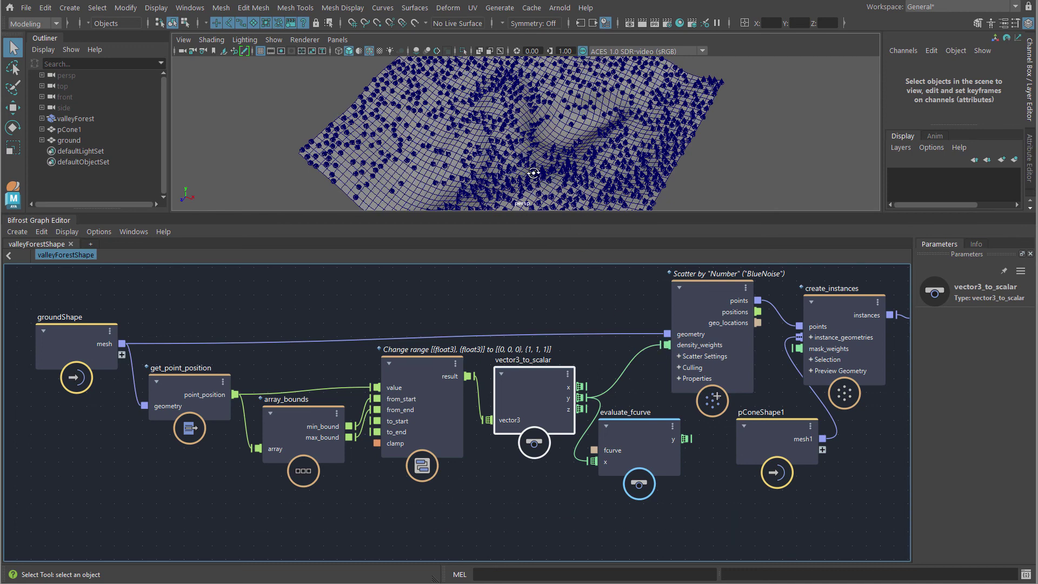
mouse_move(534, 178)
alt+mouse_down()
mouse_move(554, 156)
mouse_move(501, 145)
mouse_move(505, 157)
alt+mouse_up()
mouse_move(505, 157)
alt+right_down()
mouse_move(510, 171)
mouse_move(477, 174)
alt+right_up()
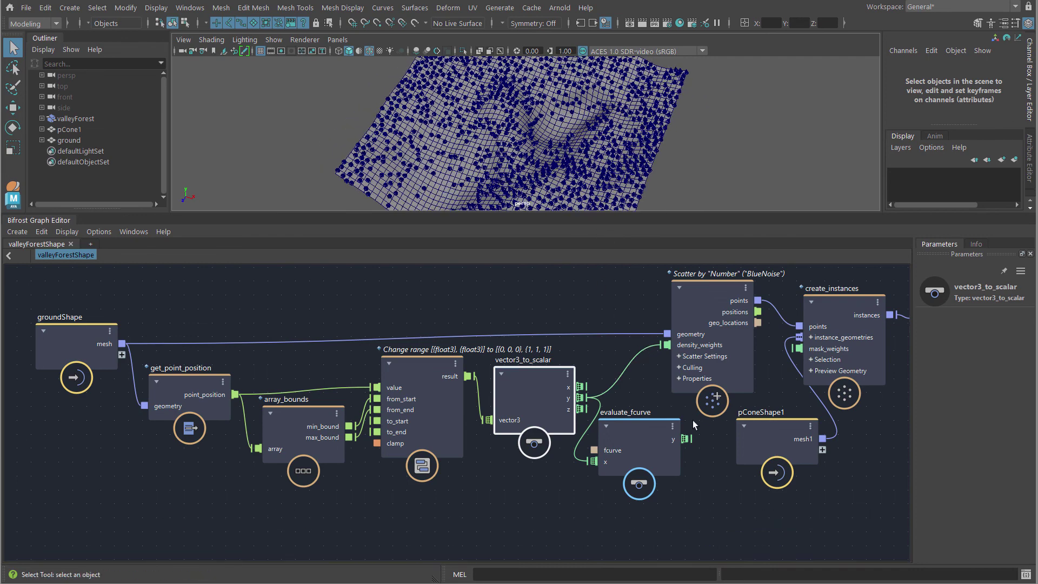
click(656, 423)
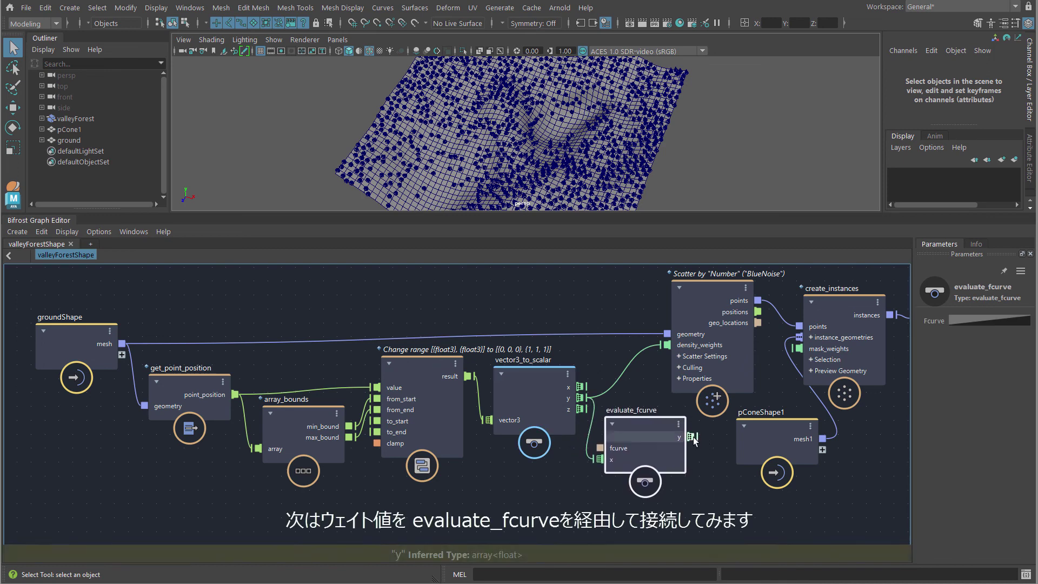
Route evaluate_fcurve's y output into density_weights and bring up its Fcurve for editing.
drag(692, 436, 706, 438)
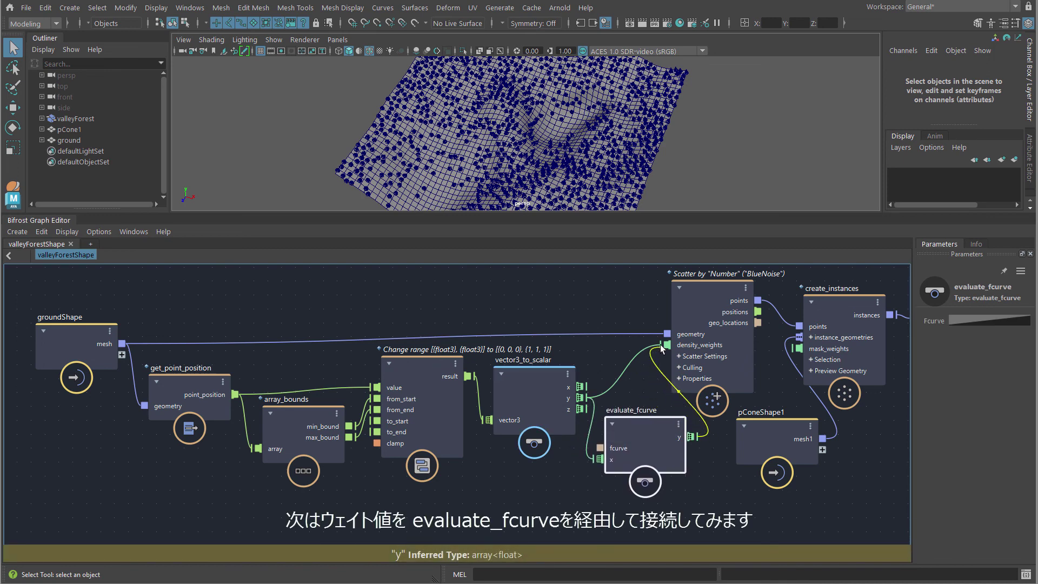
drag(660, 345, 660, 344)
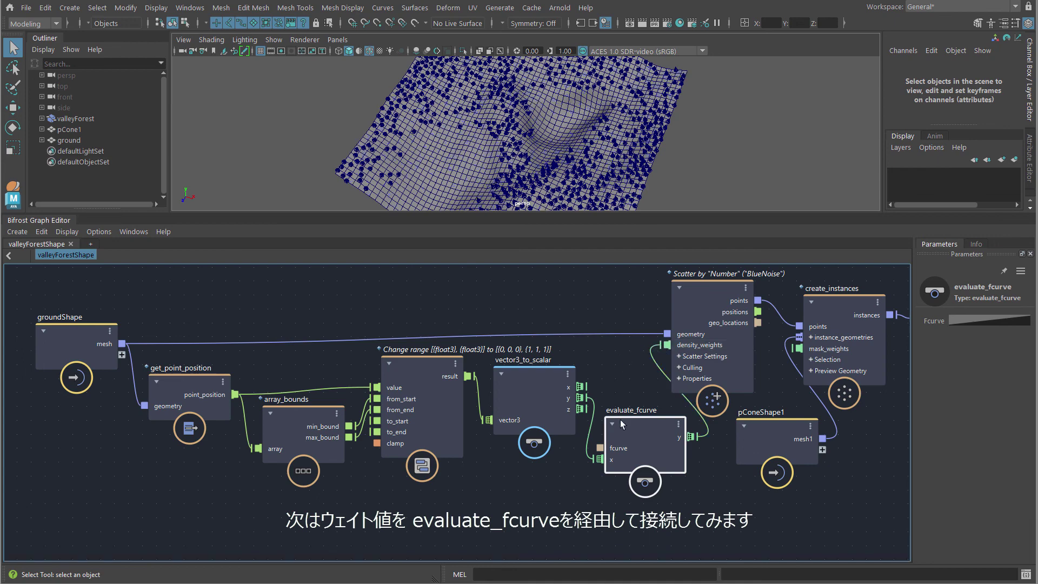
alt+middle_drag(606, 178, 588, 165)
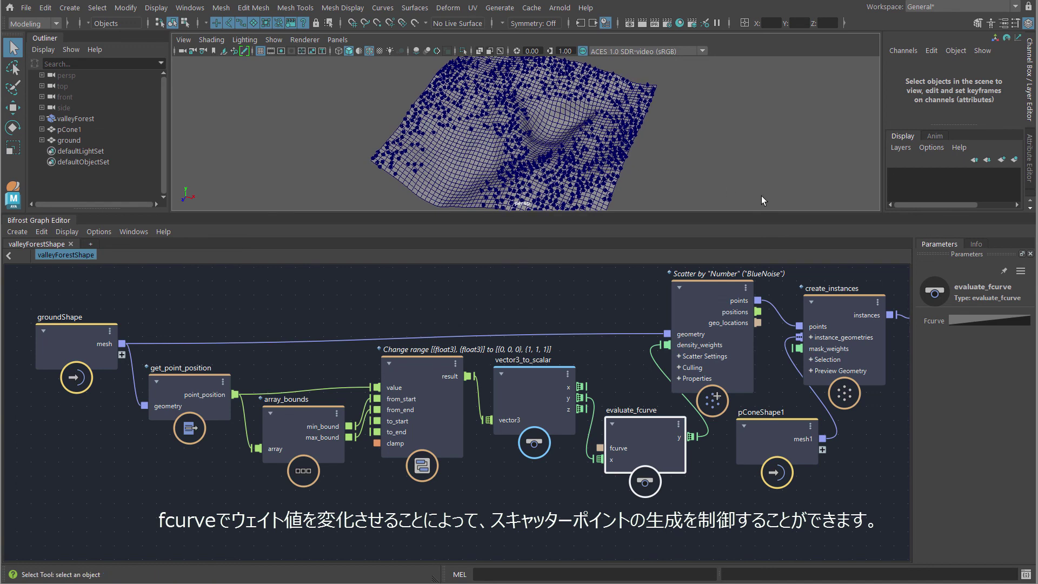
click(973, 322)
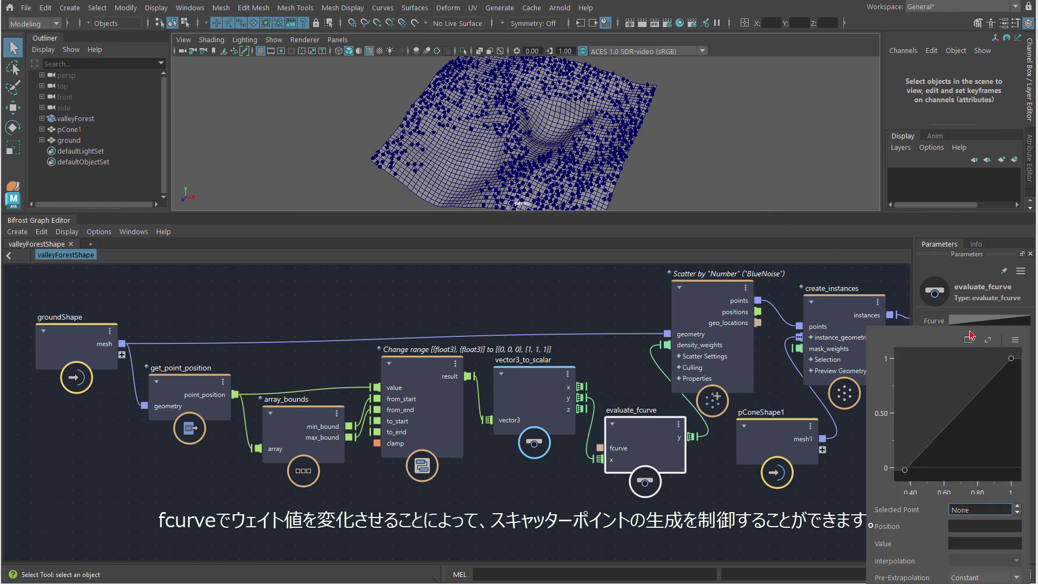
Float the FCurve Editor in its own window and frame the curve.
click(968, 338)
drag(853, 247, 841, 240)
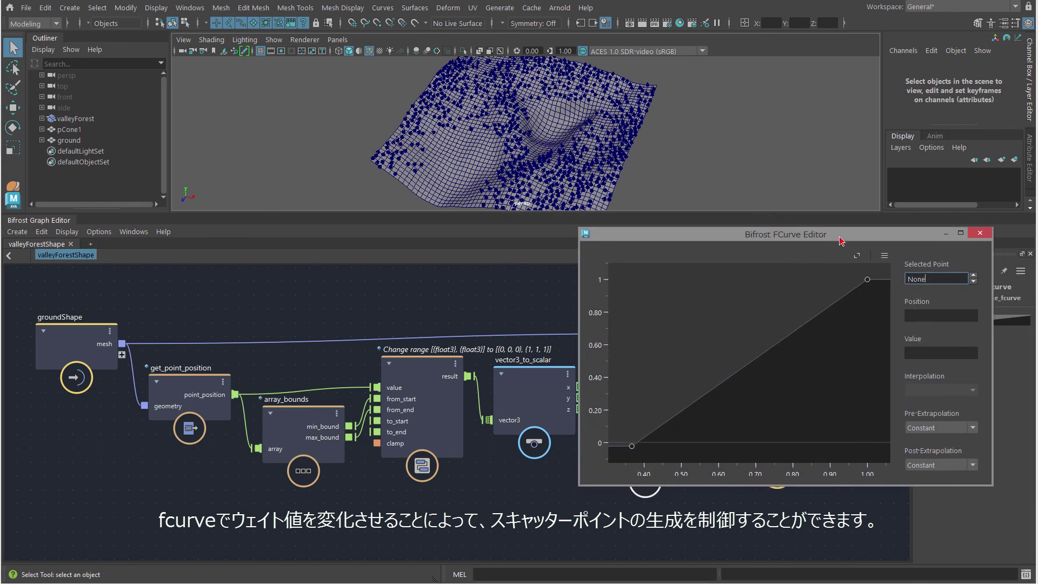
scroll(813, 324, down, 5)
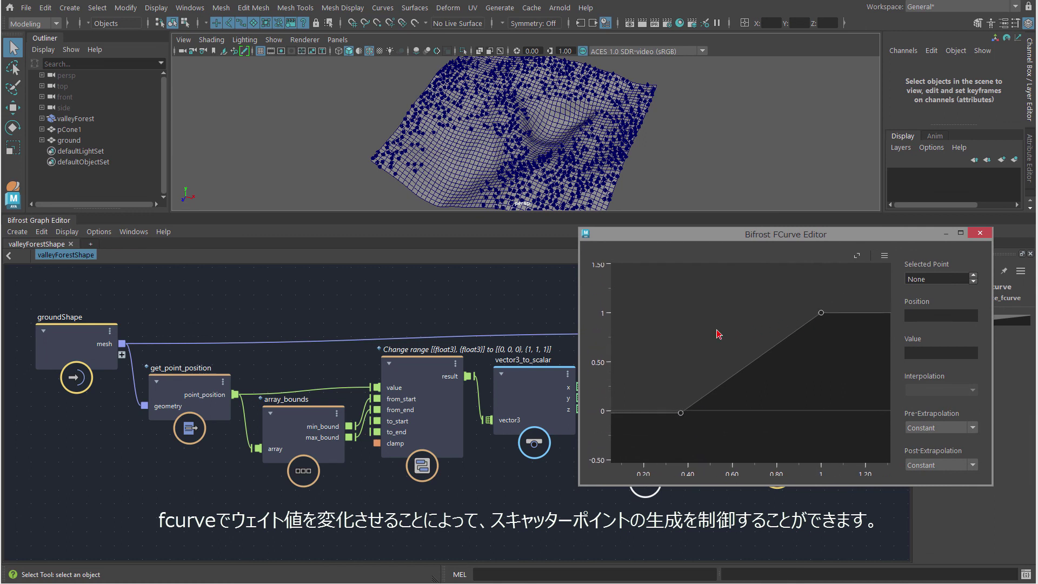
middle_drag(696, 337, 714, 351)
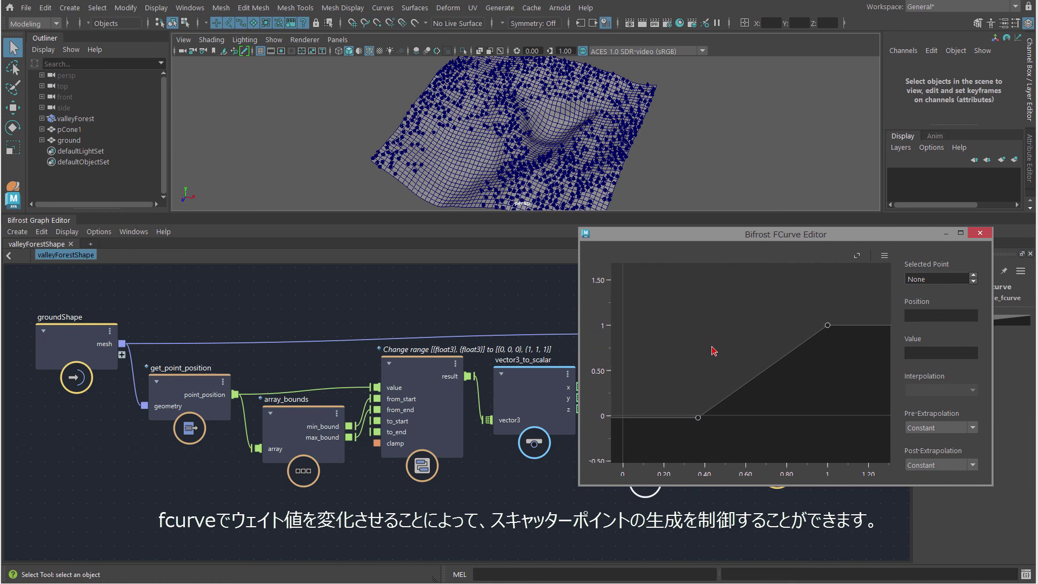
scroll(717, 352, up, 1)
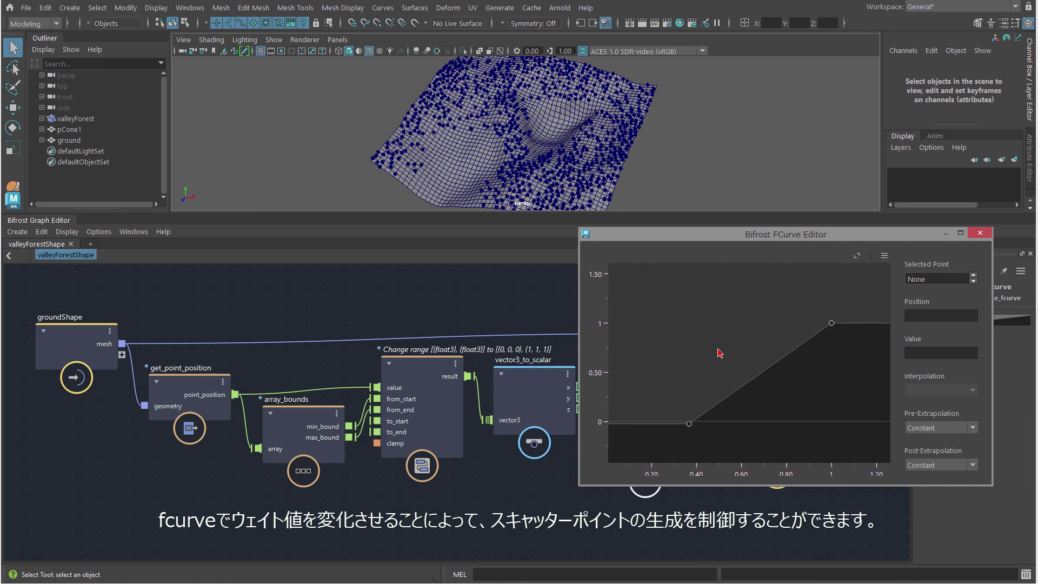
Move the low key to about 0.26, -0.16, discarding a trial key, and close the editor.
click(680, 424)
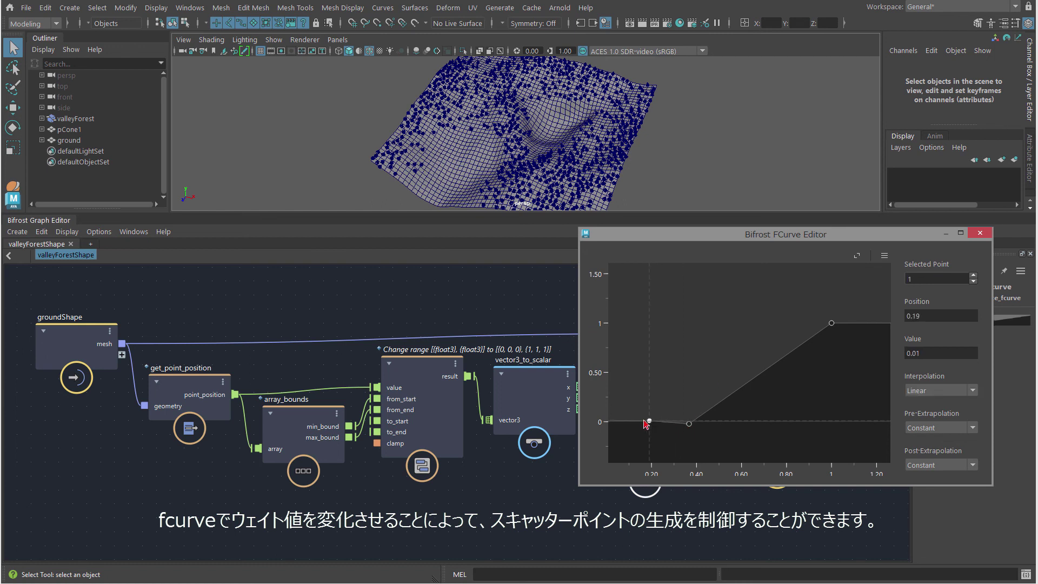
drag(623, 421, 625, 352)
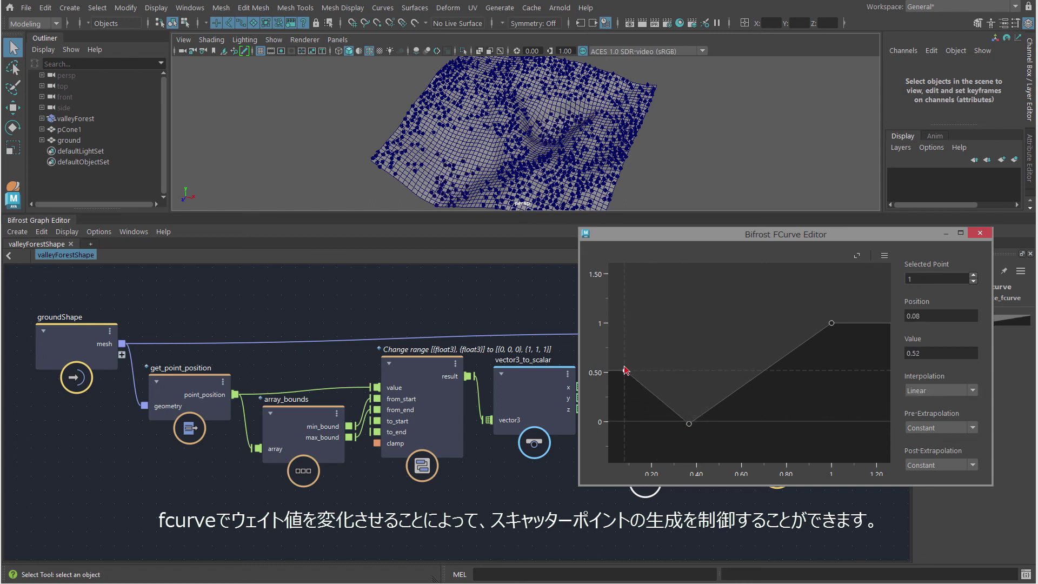
key(Delete)
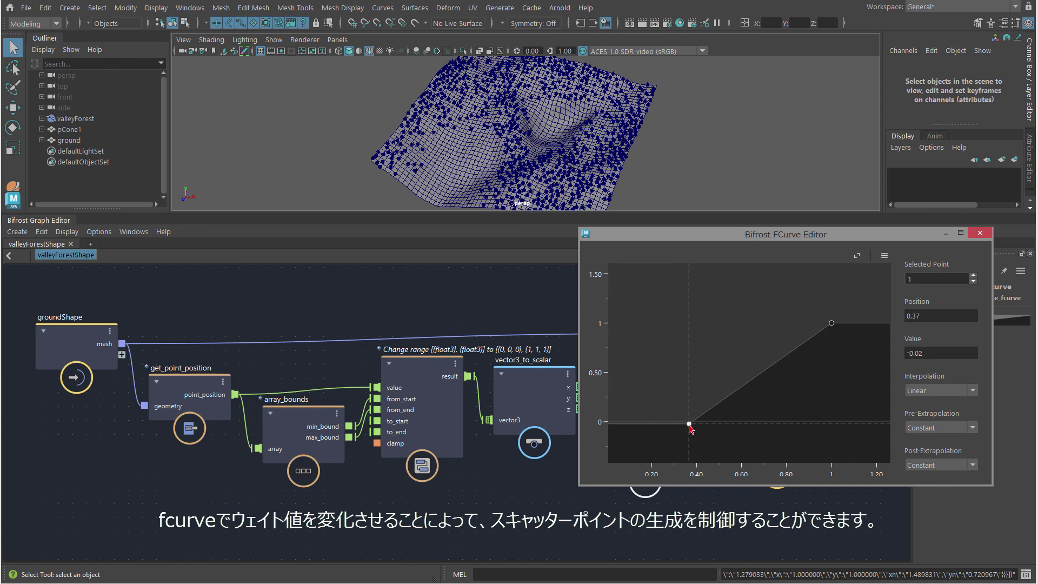
mouse_move(689, 424)
mouse_down()
mouse_move(627, 444)
mouse_move(631, 348)
mouse_move(621, 407)
mouse_move(630, 424)
mouse_move(827, 441)
mouse_move(633, 441)
mouse_move(673, 438)
mouse_move(665, 442)
mouse_up()
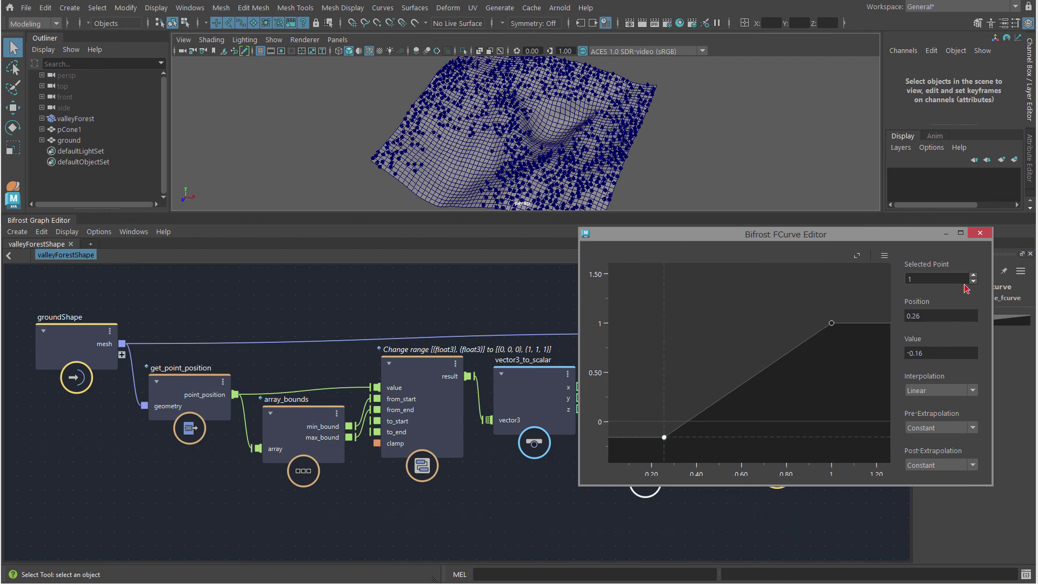
click(984, 236)
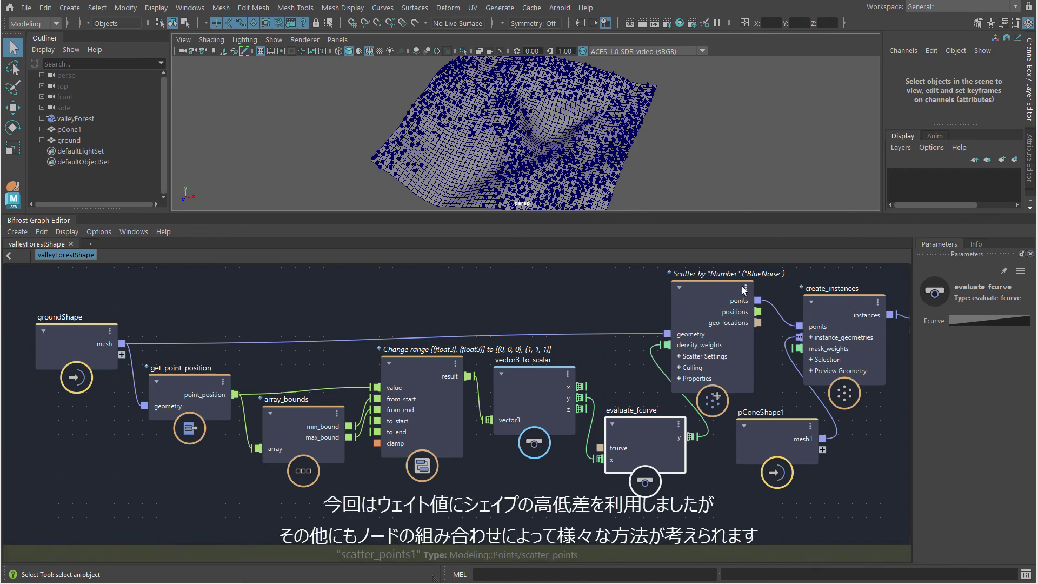
Lower the Scatter node's Amount from 2113 to 1476.
click(728, 287)
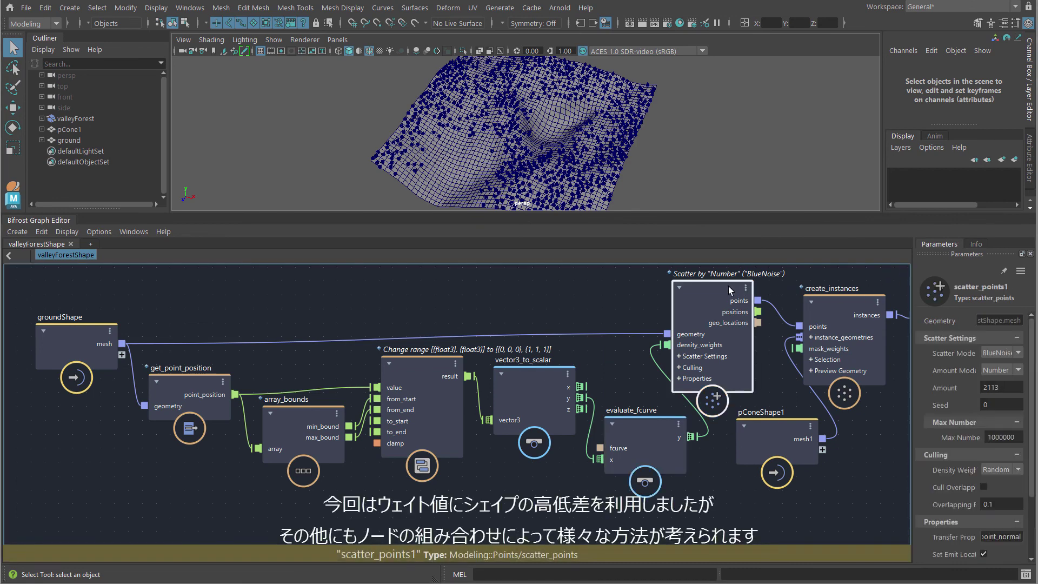
click(781, 292)
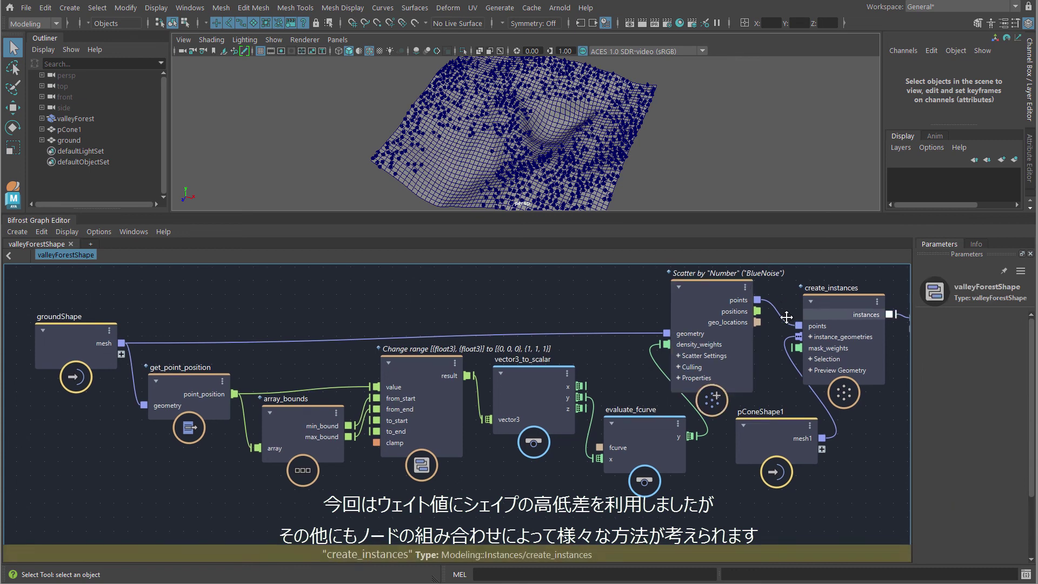
scroll(764, 318, down, 1)
middle_drag(764, 318, 695, 319)
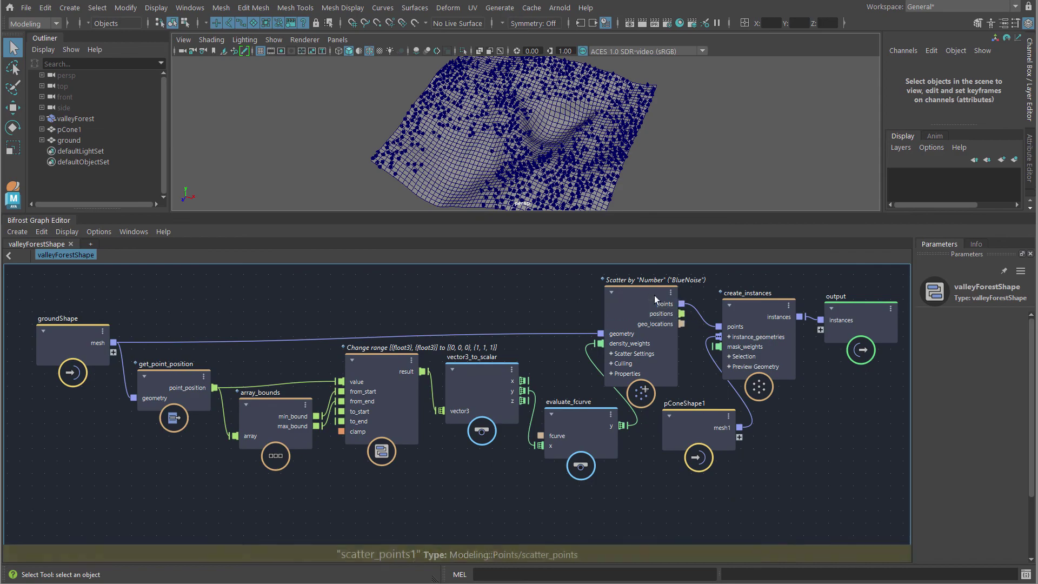
click(655, 295)
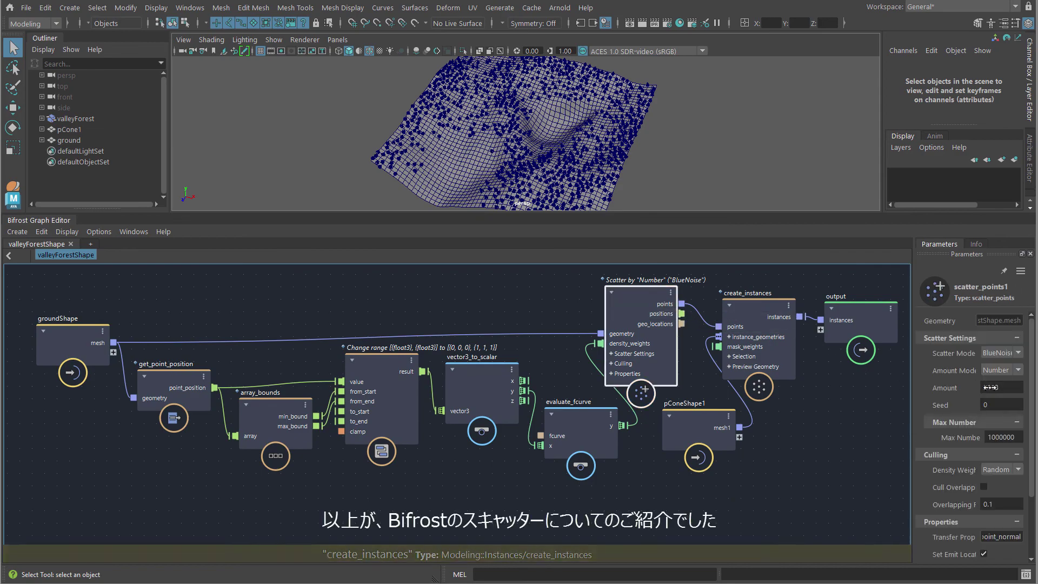
mouse_move(989, 387)
mouse_down()
mouse_move(1035, 388)
mouse_move(1004, 394)
mouse_up()
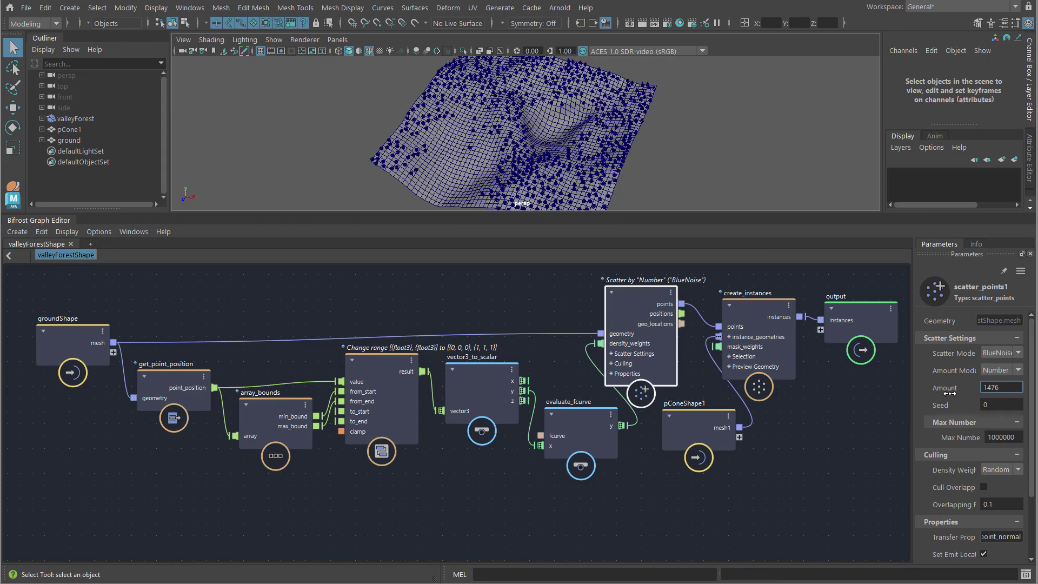